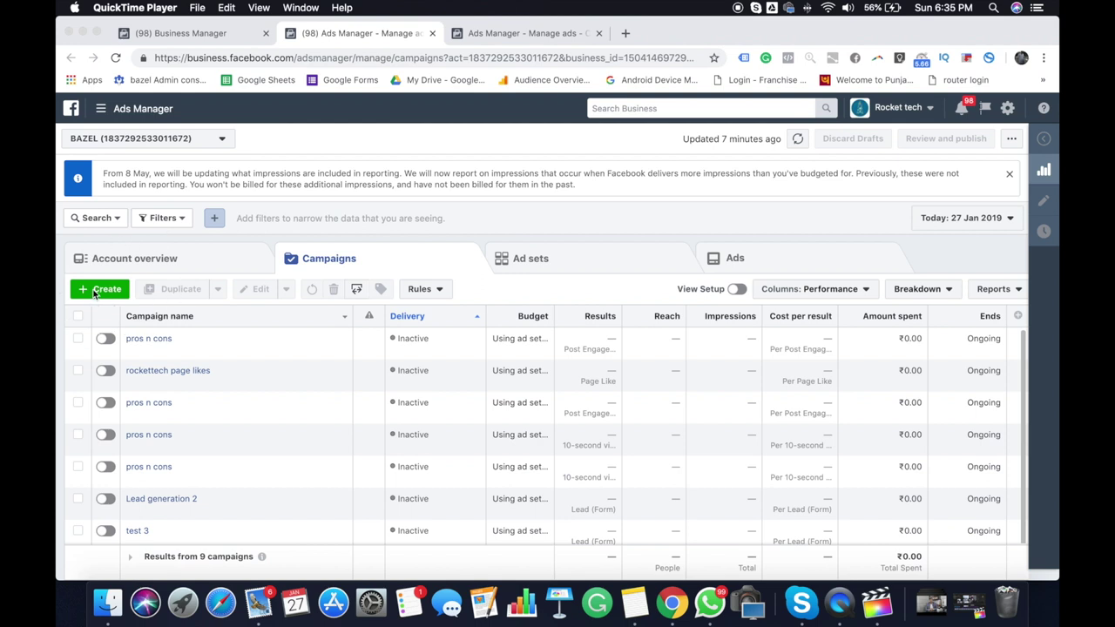
# - In the ad creation tab, name the Engagement campaign for Page Likes "page likes" and continue to the ad set
pyautogui.click(478, 34)
pyautogui.scroll(-2, 308, 406)
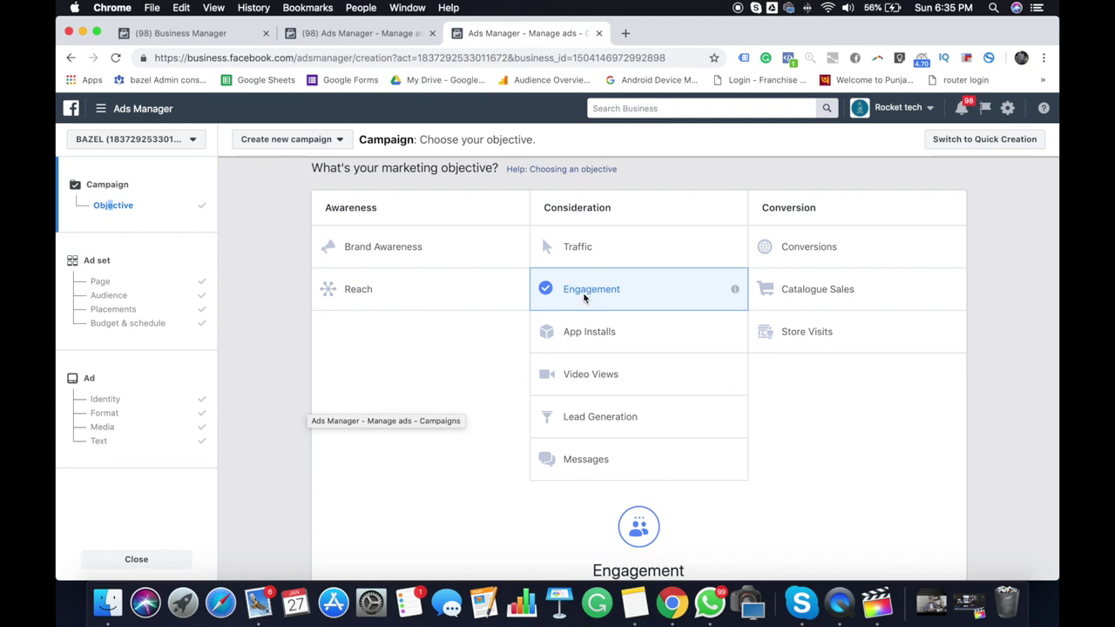
pyautogui.scroll(-4, 599, 302)
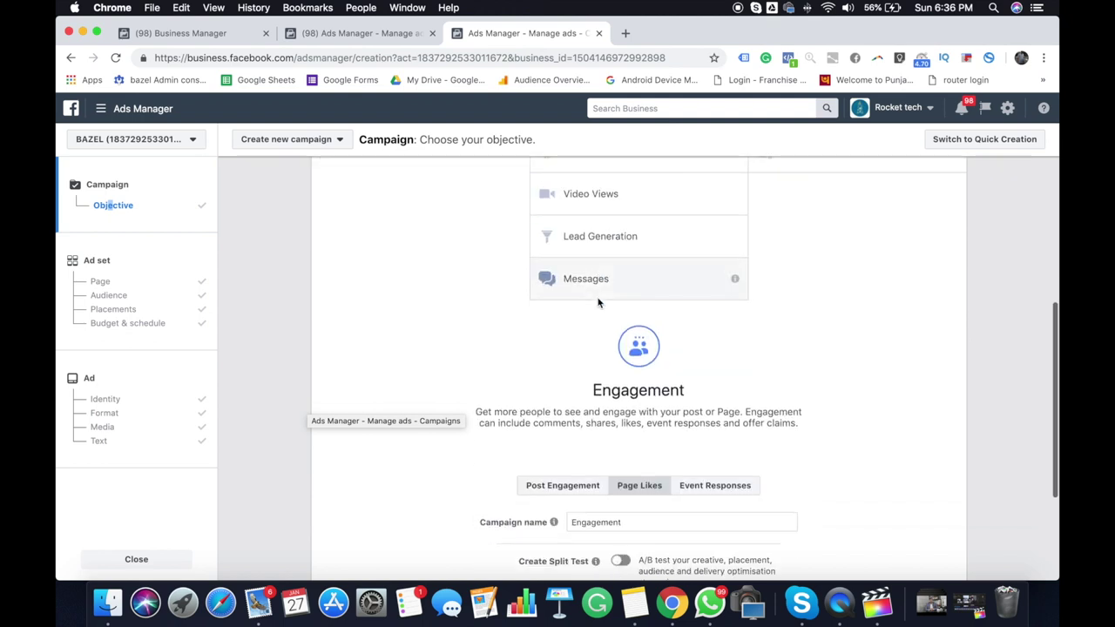
pyautogui.scroll(-3, 597, 302)
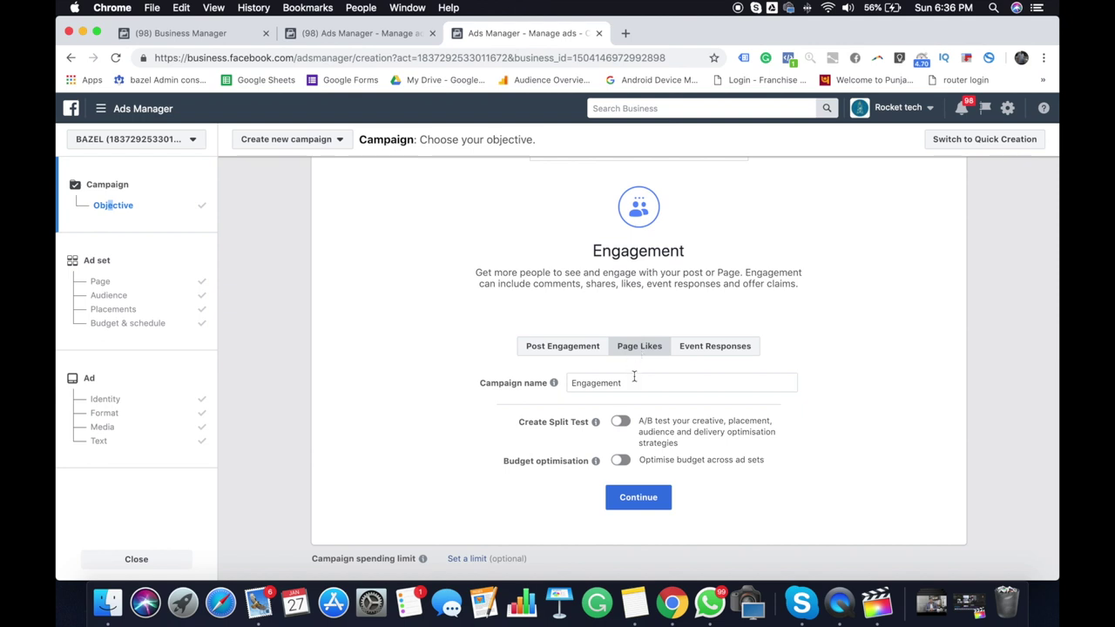
pyautogui.doubleClick(638, 381)
pyautogui.press('BackSpace')
pyautogui.write('page likes')
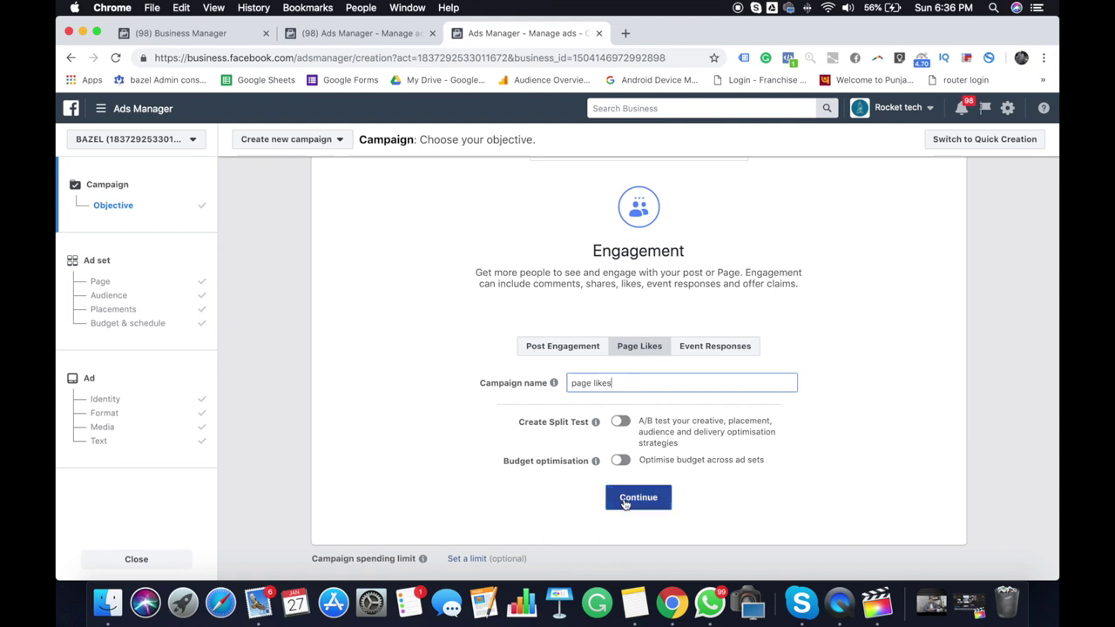
pyautogui.click(623, 501)
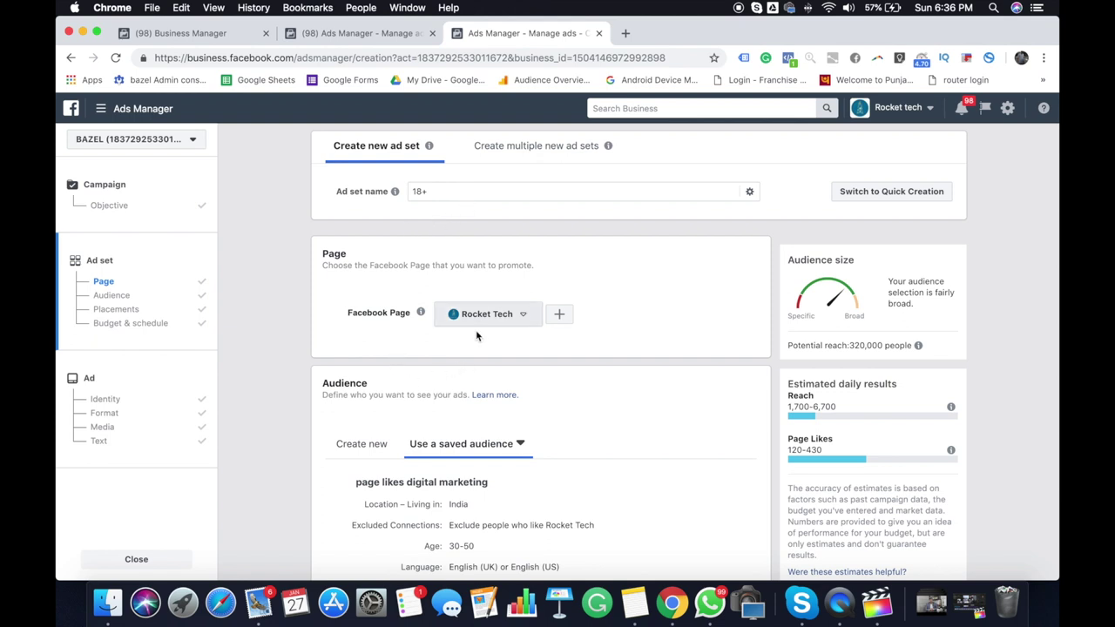
# - Look over the saved audiences and open "page likes digital marketing" for editing, down to its Connections
pyautogui.scroll(-5, 375, 412)
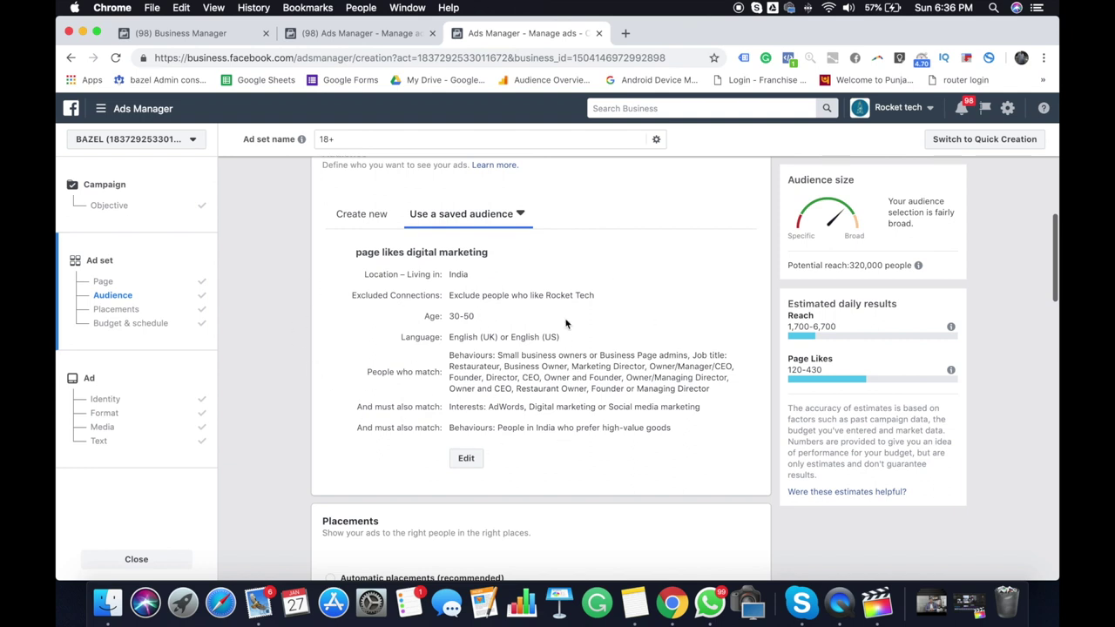
pyautogui.click(506, 219)
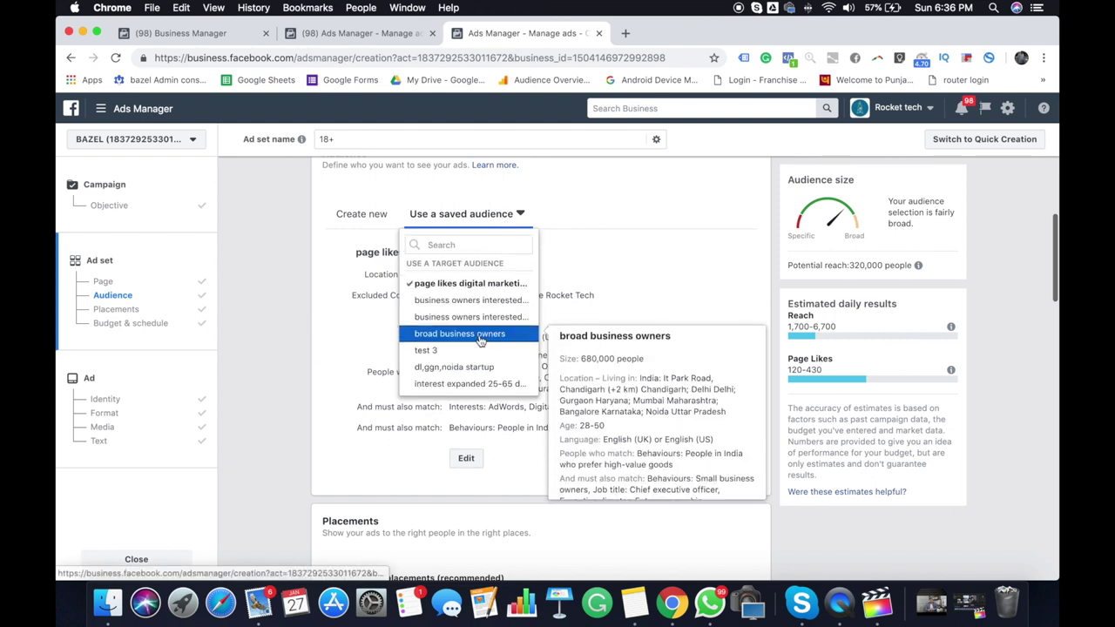
pyautogui.click(561, 264)
pyautogui.click(453, 462)
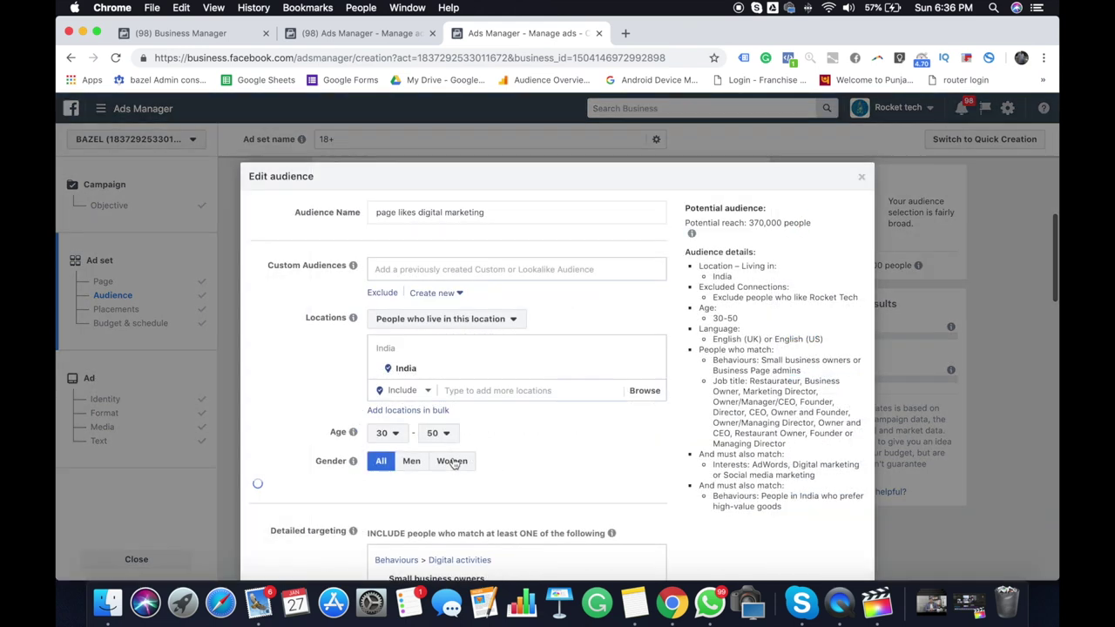
pyautogui.scroll(-10, 314, 479)
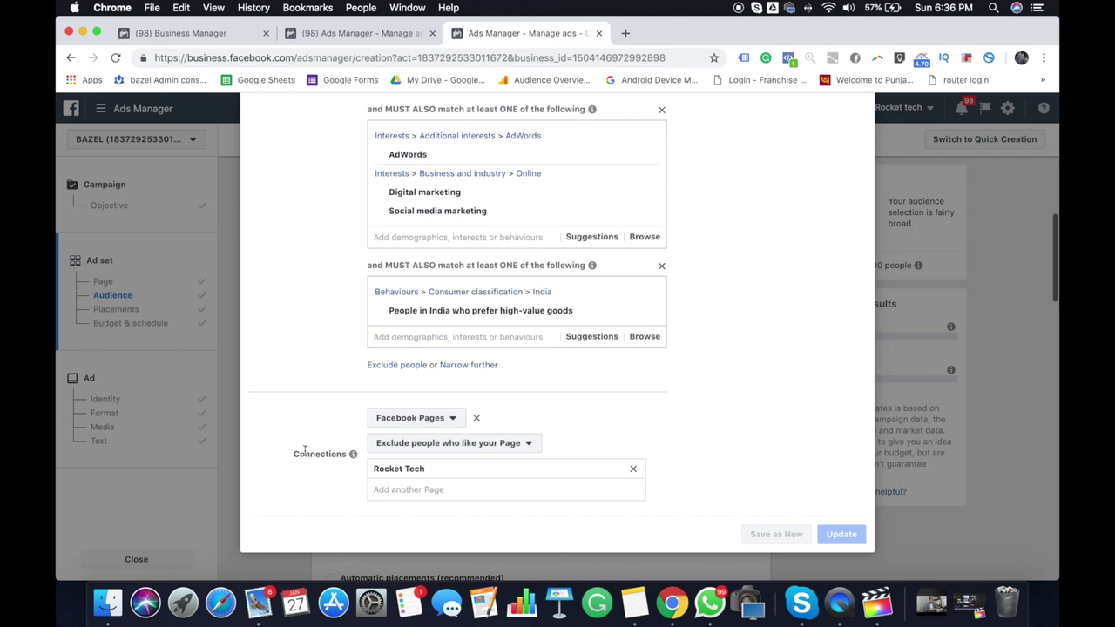
# - Remove the audience's connection and add it again as an exclusion of people who like the Rocket Tech page
pyautogui.click(476, 419)
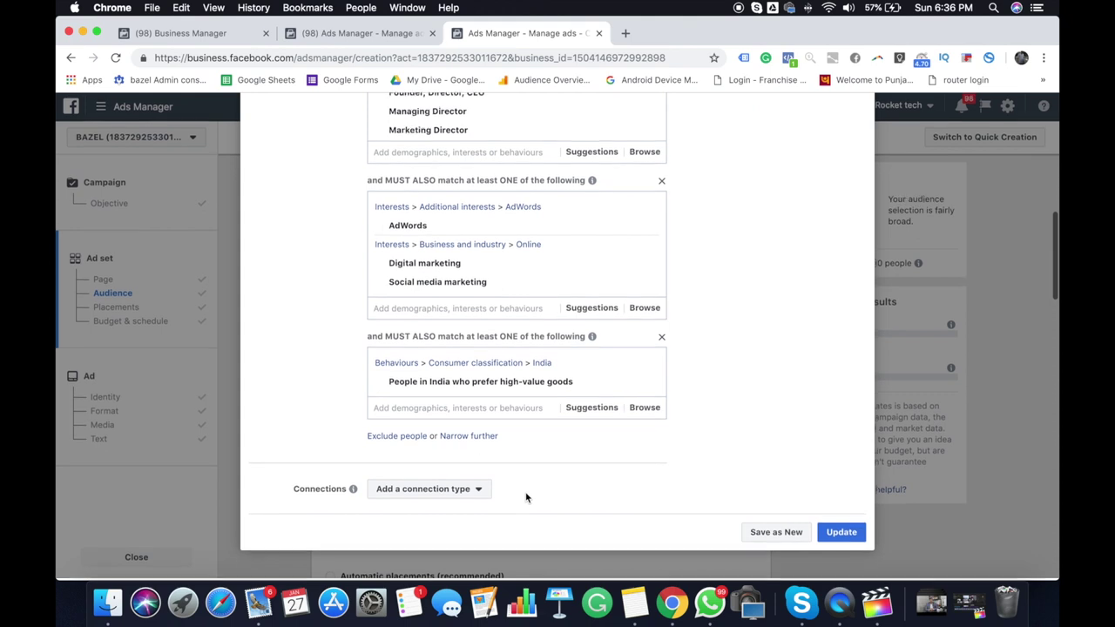
pyautogui.click(464, 490)
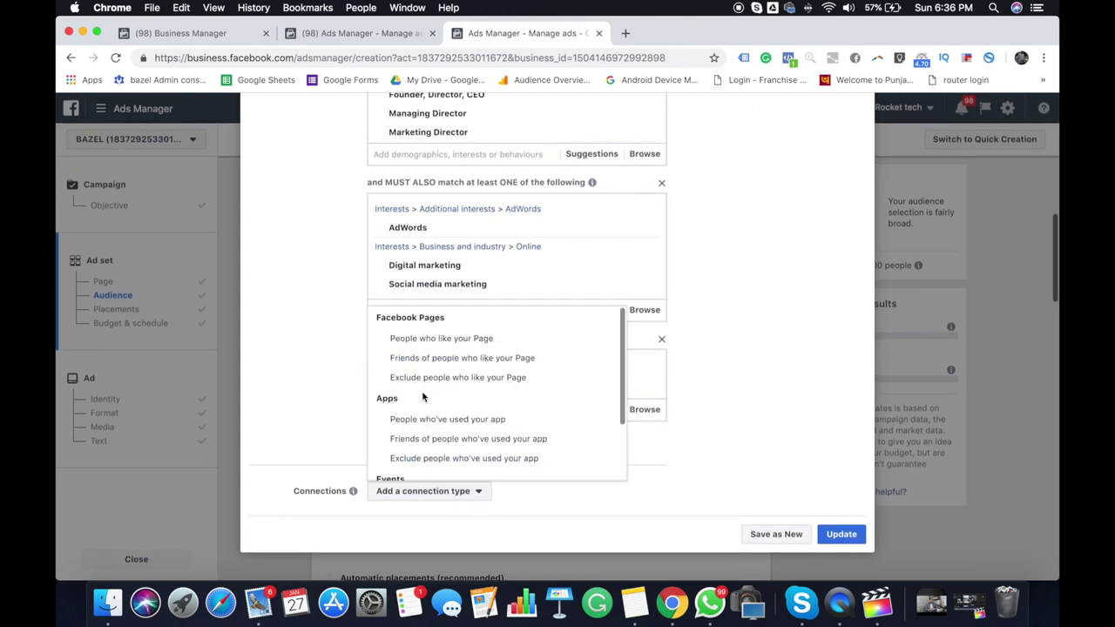
pyautogui.click(503, 384)
pyautogui.click(418, 490)
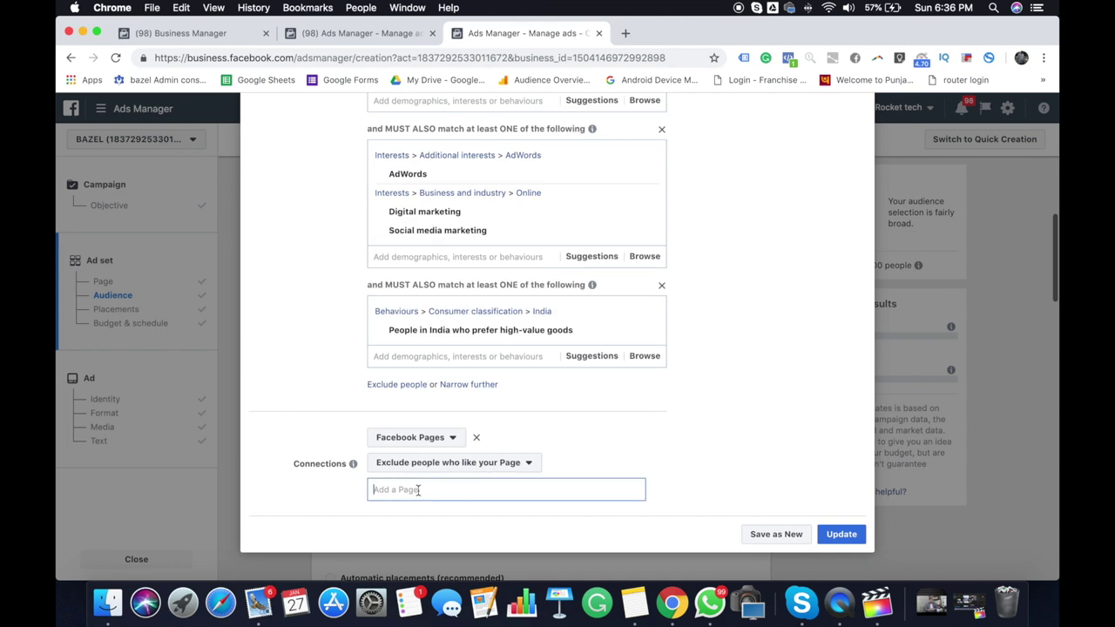
pyautogui.write('rock')
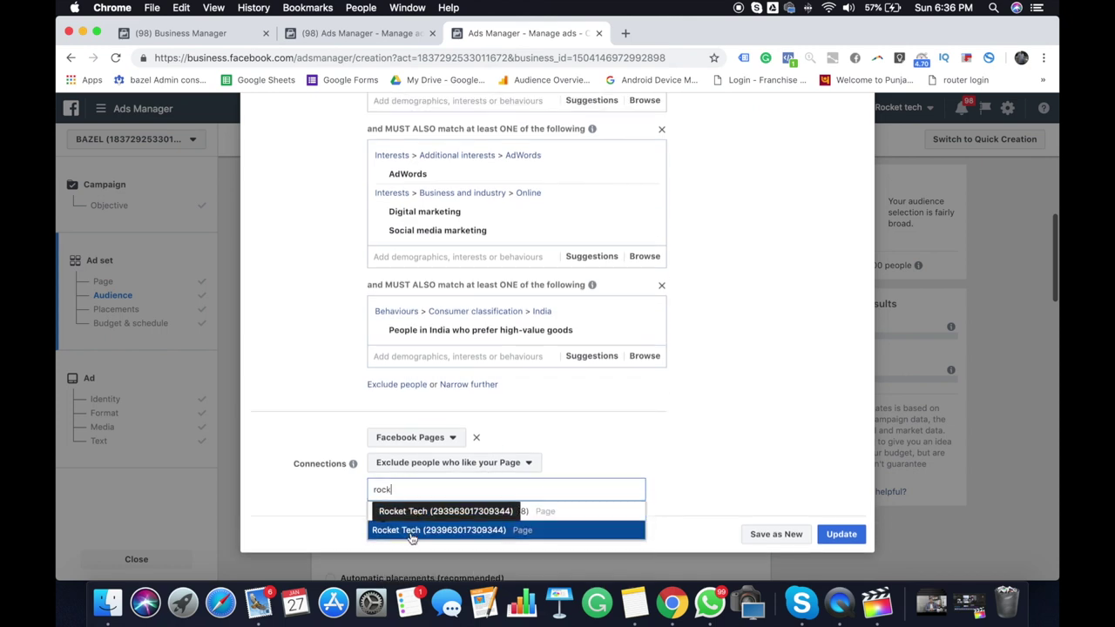
pyautogui.click(440, 529)
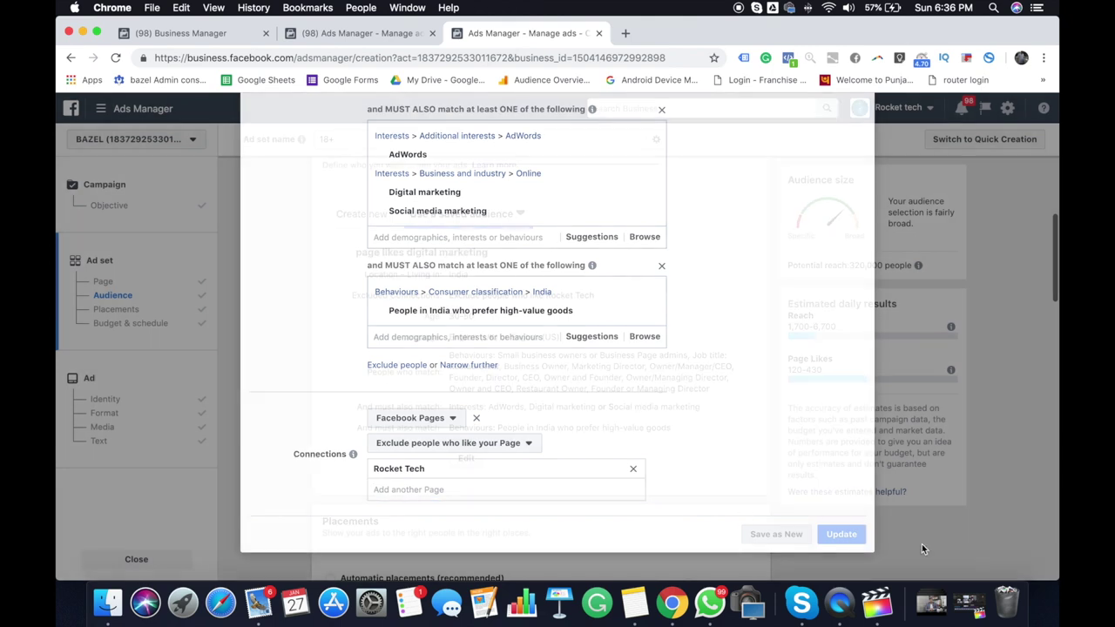
# - Compare automatic placements with Edit placements, leaving Edit placements selected, and examine which platforms and placements are available
pyautogui.scroll(-5, 443, 471)
pyautogui.scroll(-1, 442, 471)
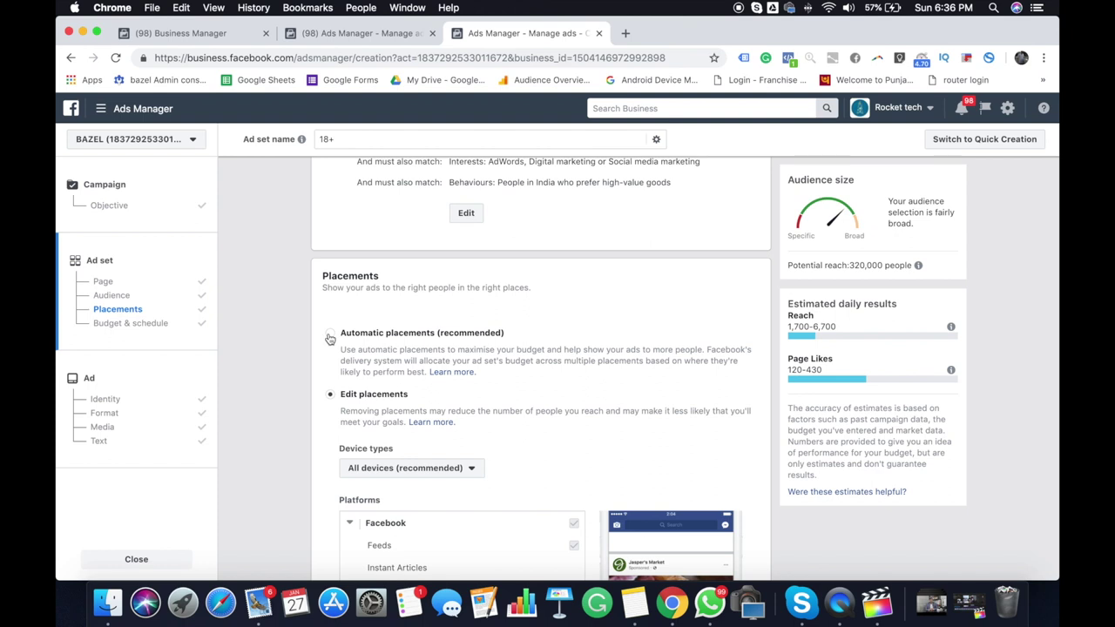
pyautogui.click(330, 335)
pyautogui.click(328, 395)
pyautogui.scroll(-5, 435, 418)
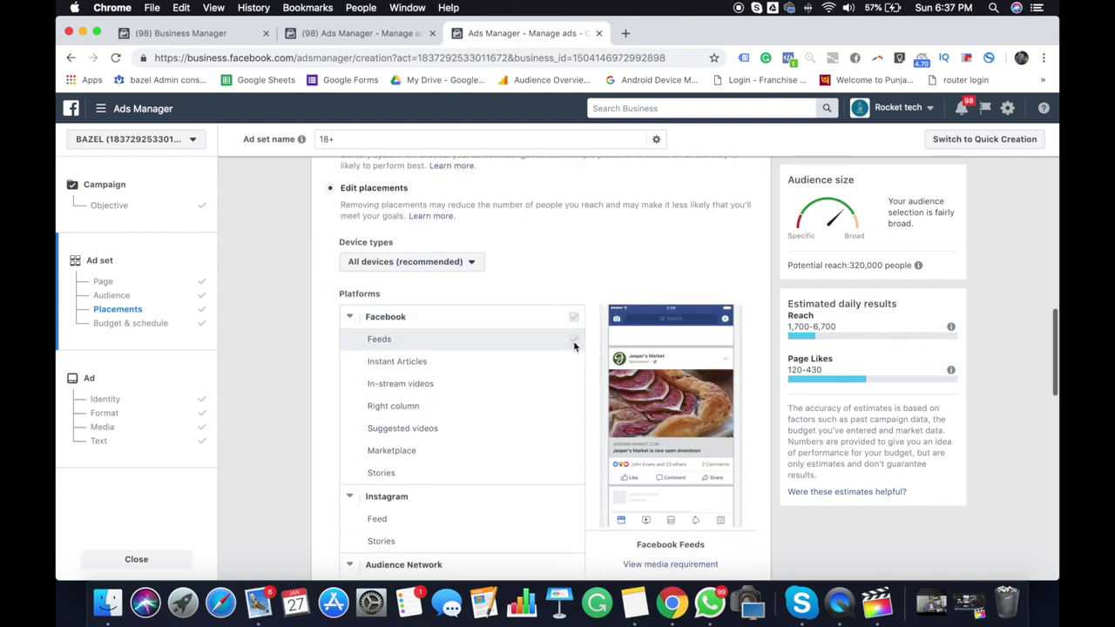
pyautogui.scroll(-2, 520, 438)
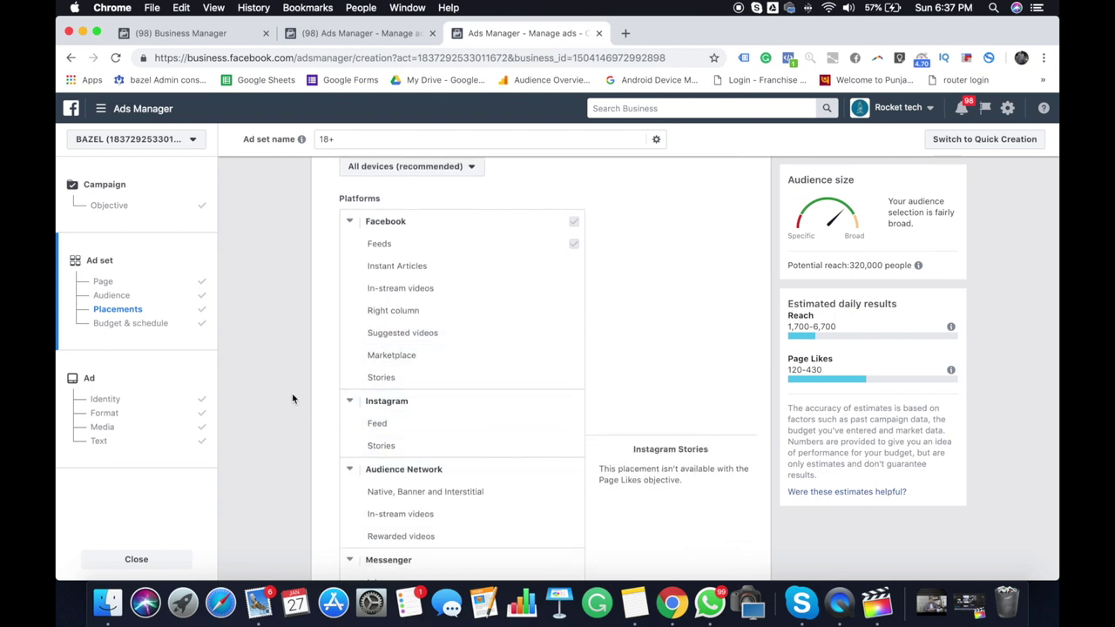
pyautogui.scroll(4, 319, 306)
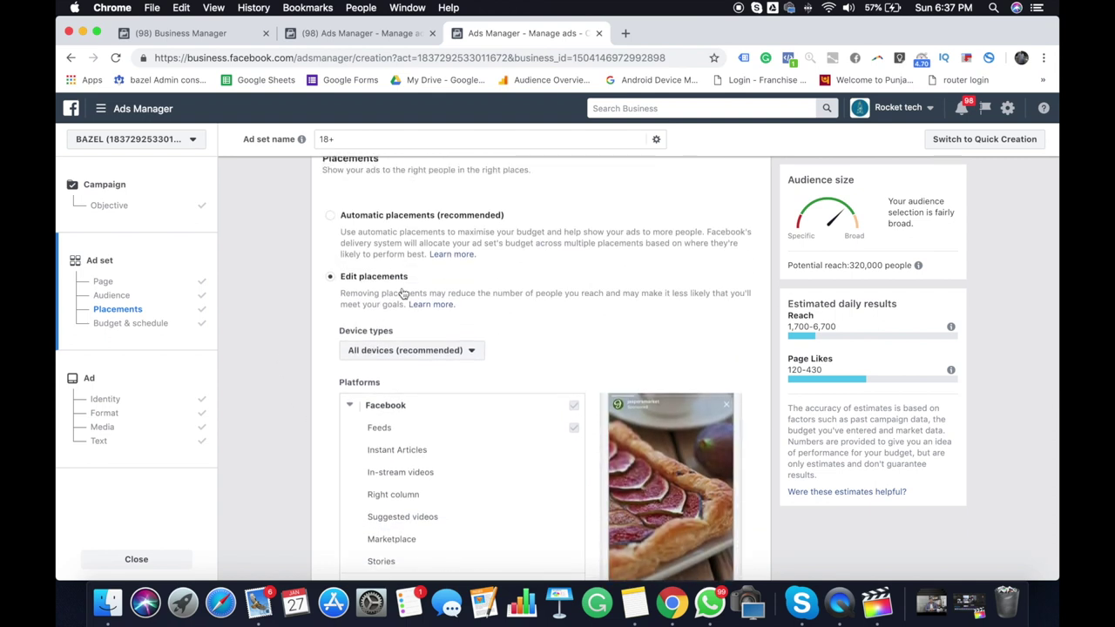
pyautogui.scroll(-10, 350, 324)
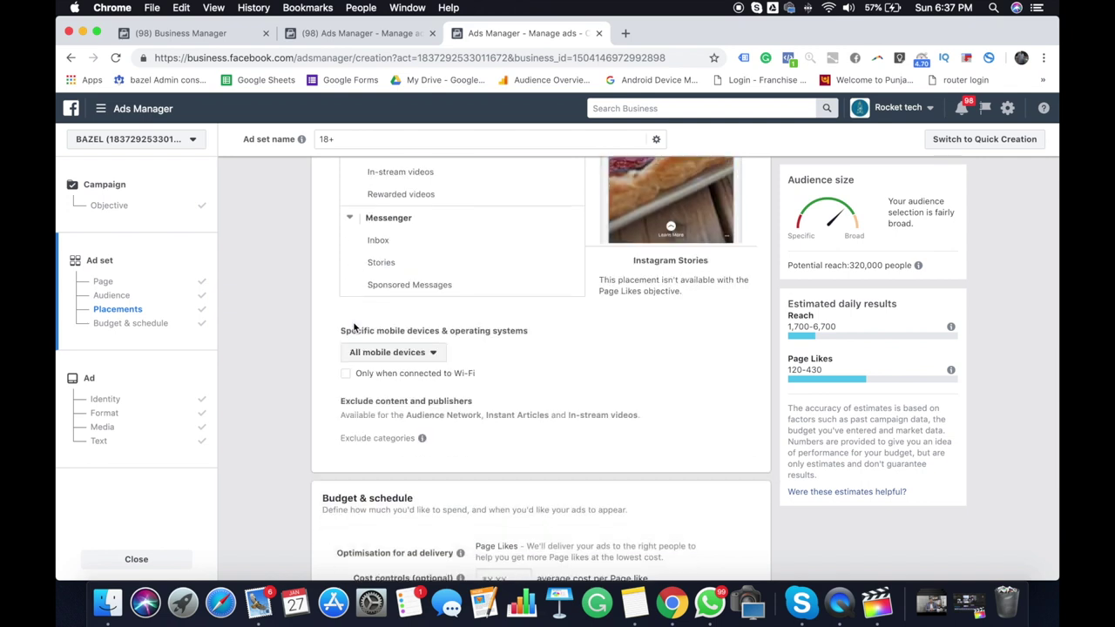
# - Examine the ad delivery optimisation and the optional cost control per Page like in Budget & schedule
pyautogui.scroll(-4, 353, 326)
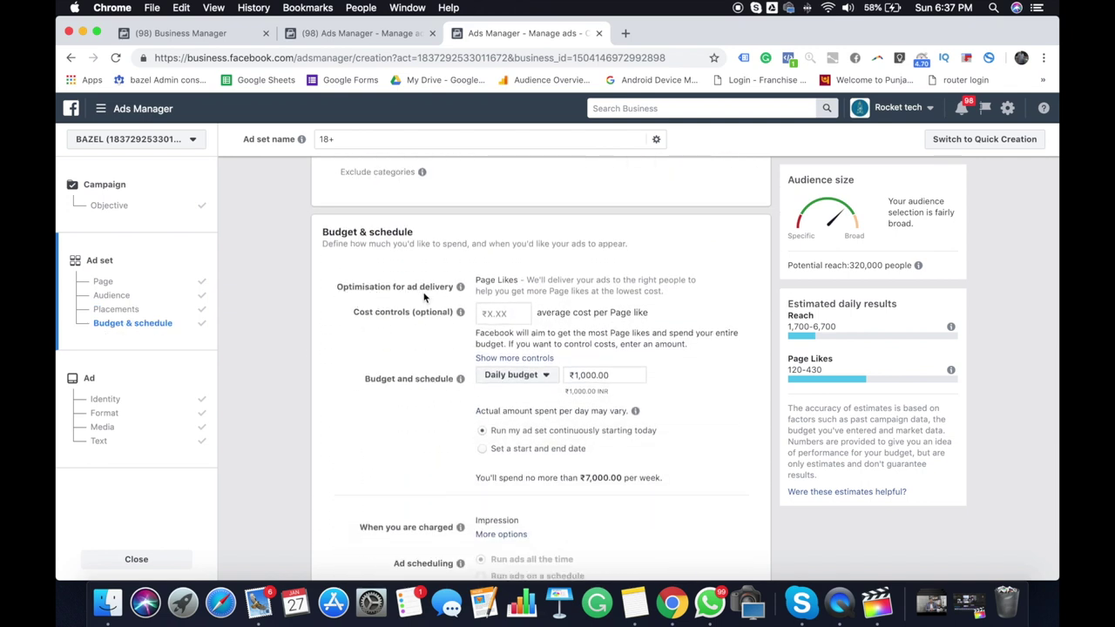
pyautogui.moveTo(461, 289)
pyautogui.click(509, 315)
pyautogui.click(437, 344)
pyautogui.scroll(-3, 400, 413)
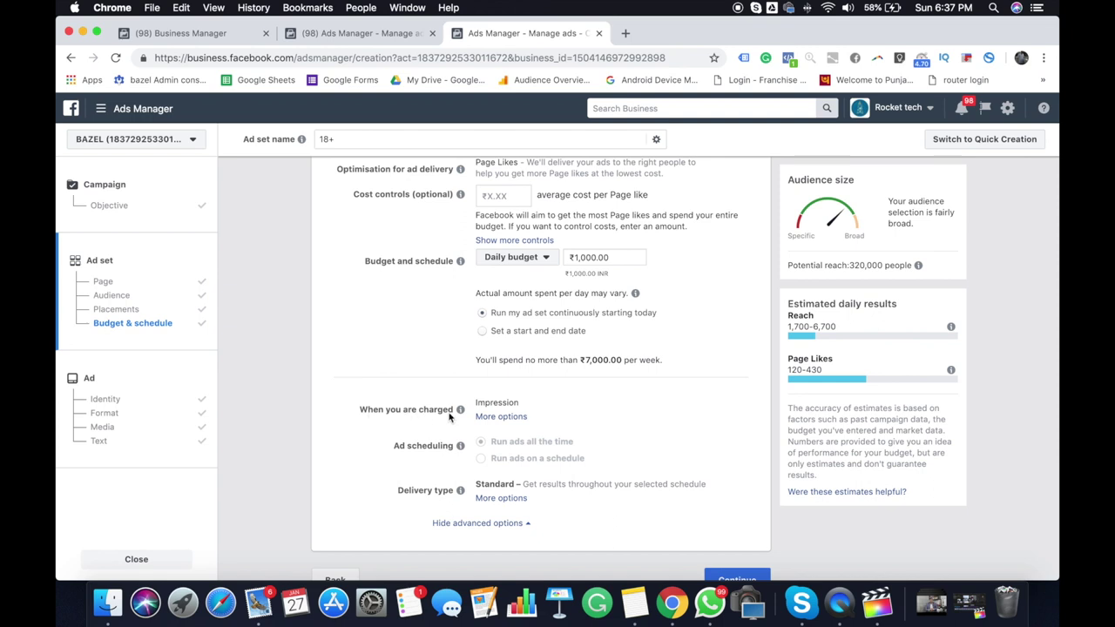
# - Try daily budgets of ₹40 and ₹39 for the ad set
pyautogui.click(590, 258)
pyautogui.doubleClick(591, 257)
pyautogui.write('40')
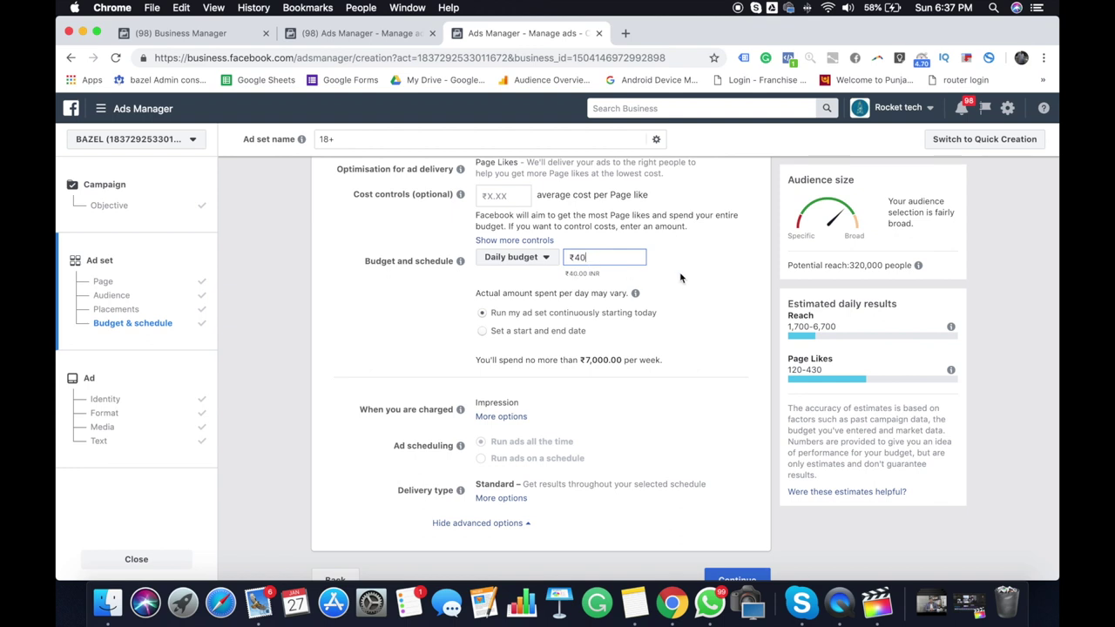
pyautogui.click(680, 278)
pyautogui.doubleClick(582, 258)
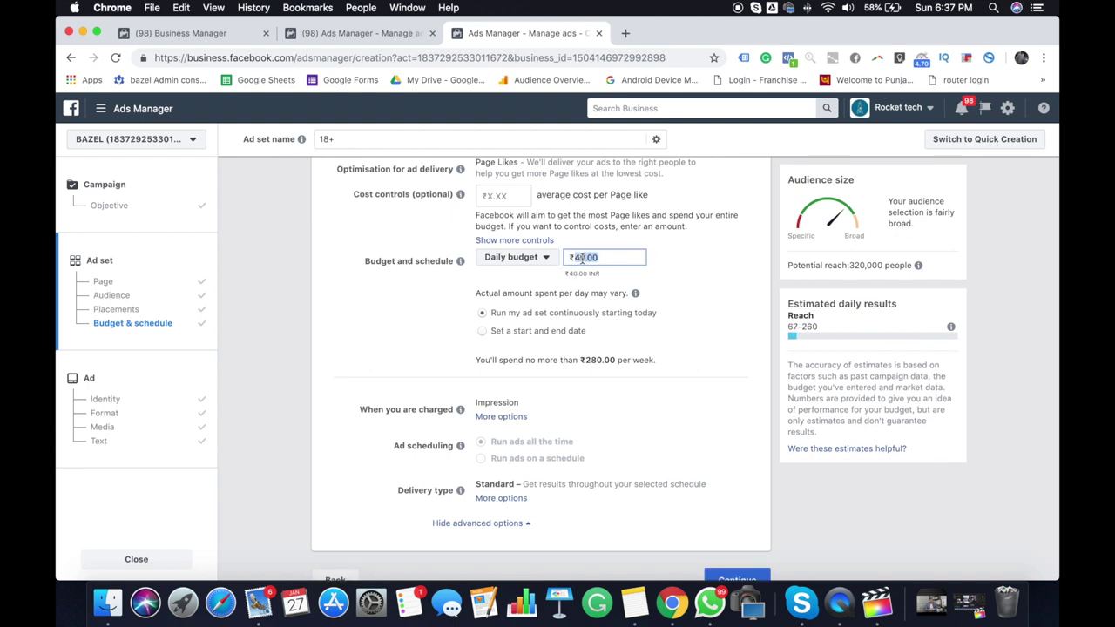
pyautogui.write('39')
pyautogui.click(670, 307)
pyautogui.moveTo(639, 264)
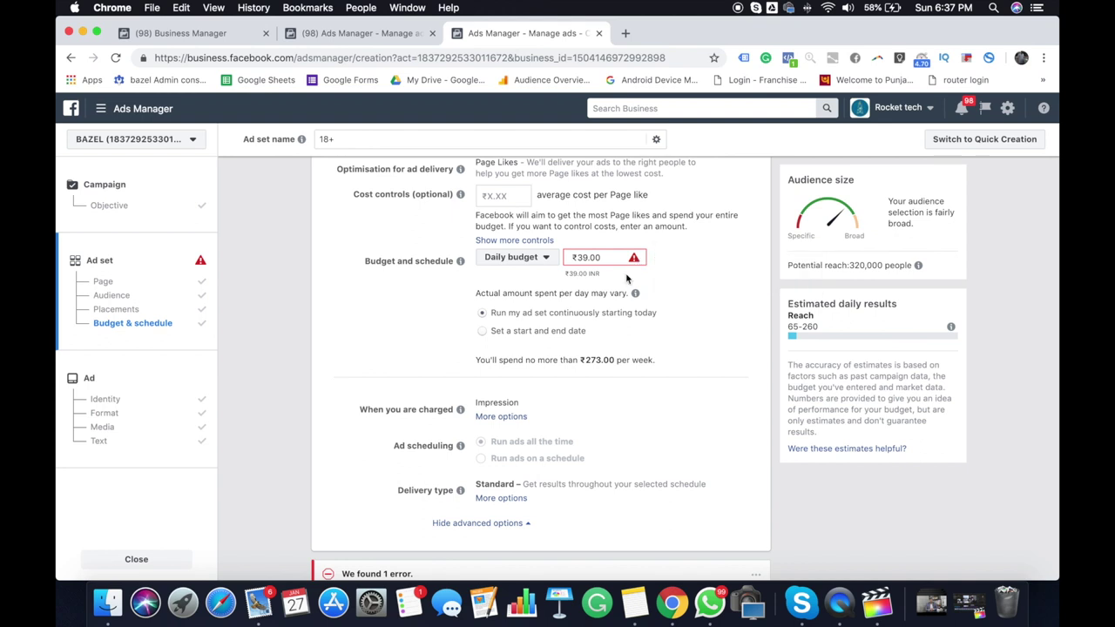
# - Set the ad set to be charged per Page Like with a daily budget of ₹100, and continue to the ad
pyautogui.click(500, 417)
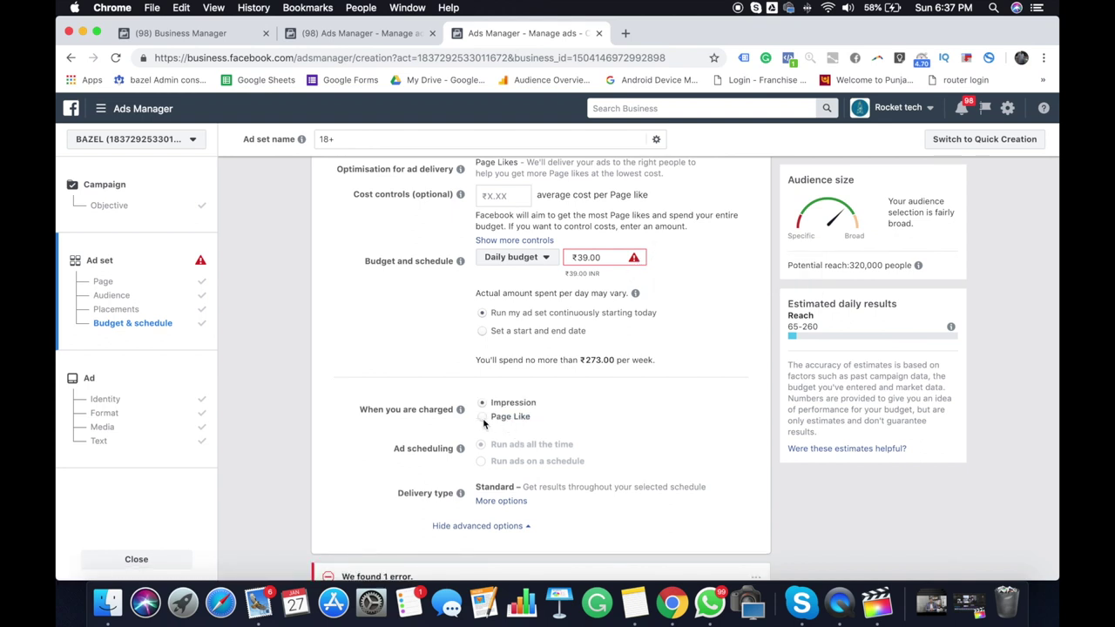
pyautogui.click(482, 416)
pyautogui.moveTo(574, 254)
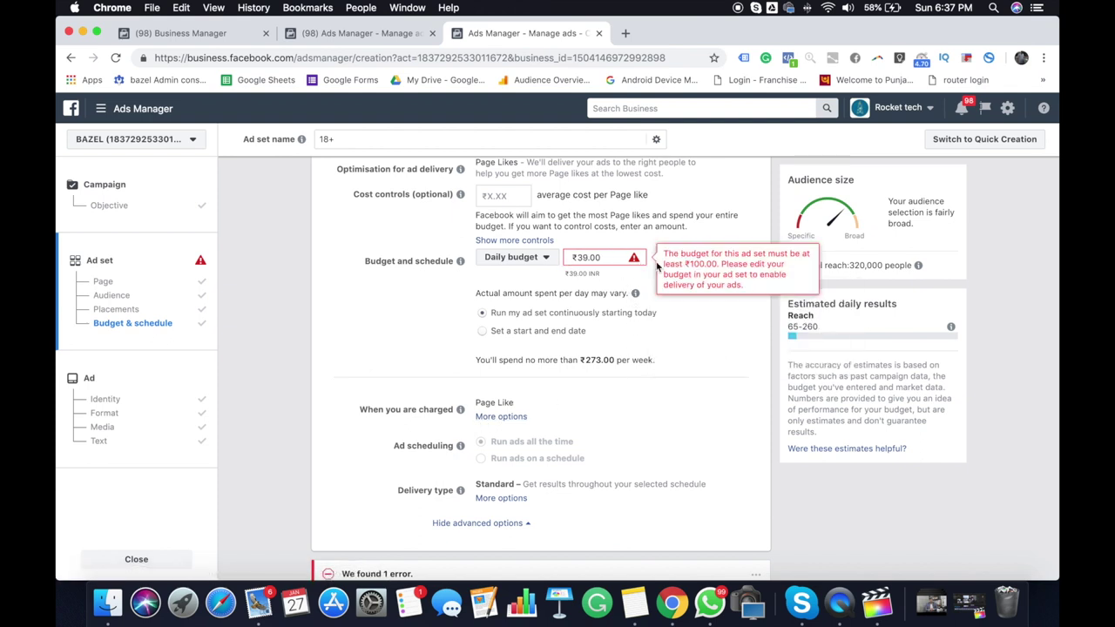
pyautogui.doubleClick(590, 258)
pyautogui.click(584, 258)
pyautogui.moveTo(584, 258); pyautogui.dragTo(597, 256)
pyautogui.write('10')
pyautogui.click(703, 340)
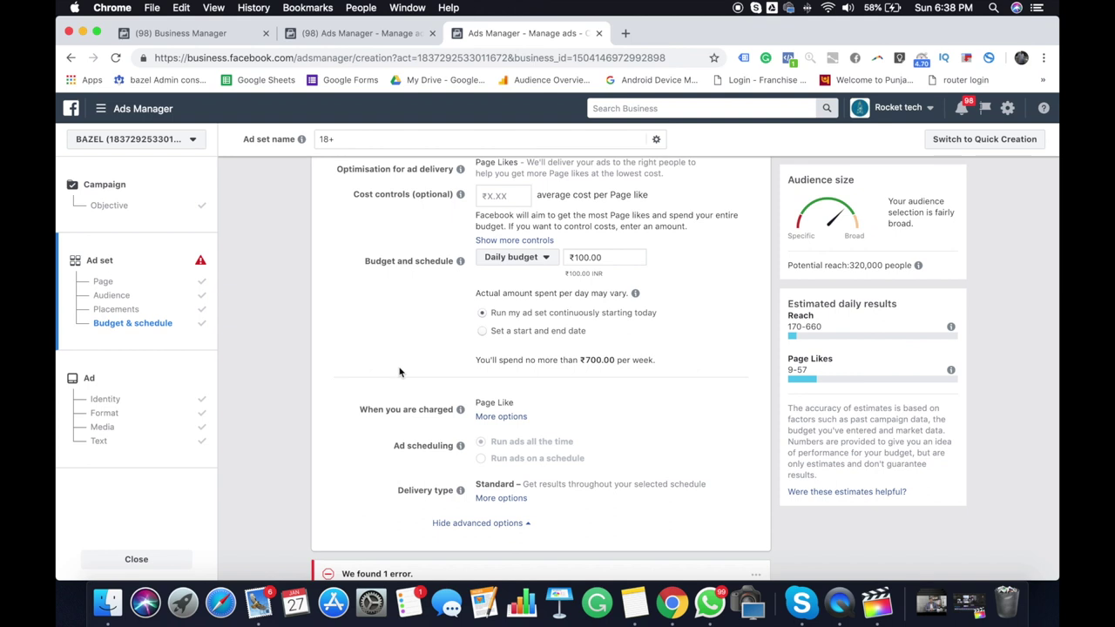
pyautogui.click(737, 559)
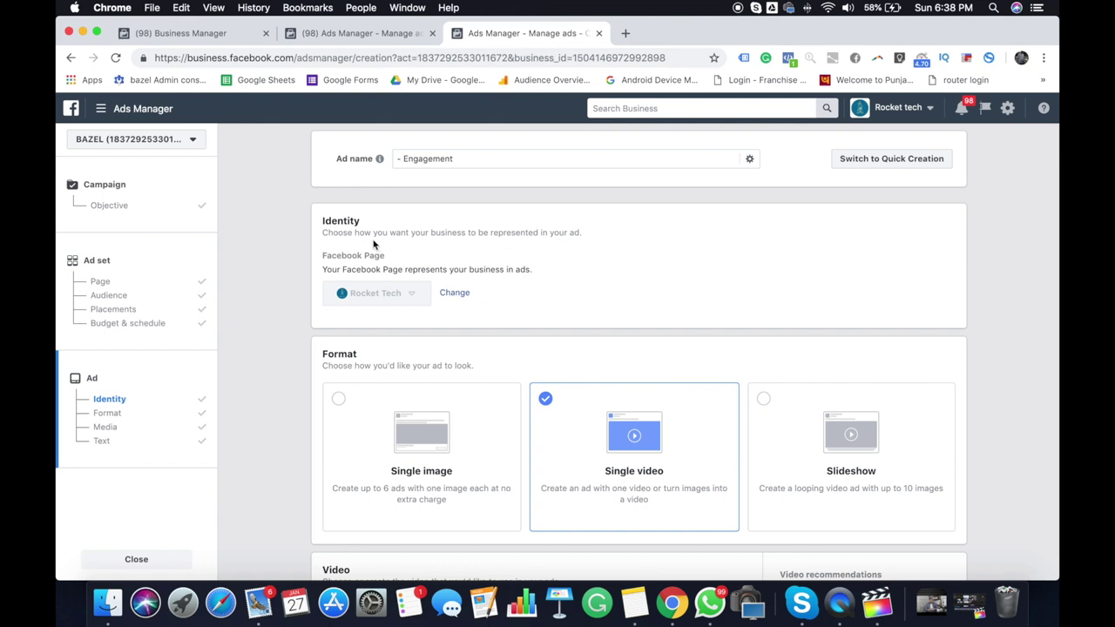
# - Review the ad's single video format, chosen video, text and conversion tracking, and confirm the campaign for publishing
pyautogui.scroll(-3, 584, 357)
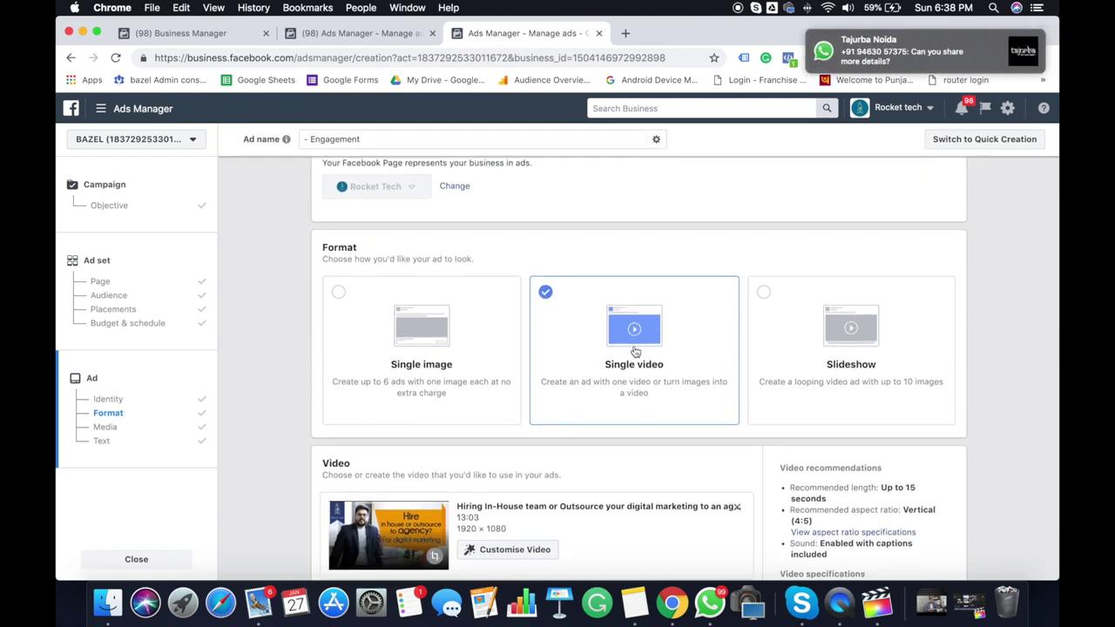
pyautogui.scroll(-5, 565, 345)
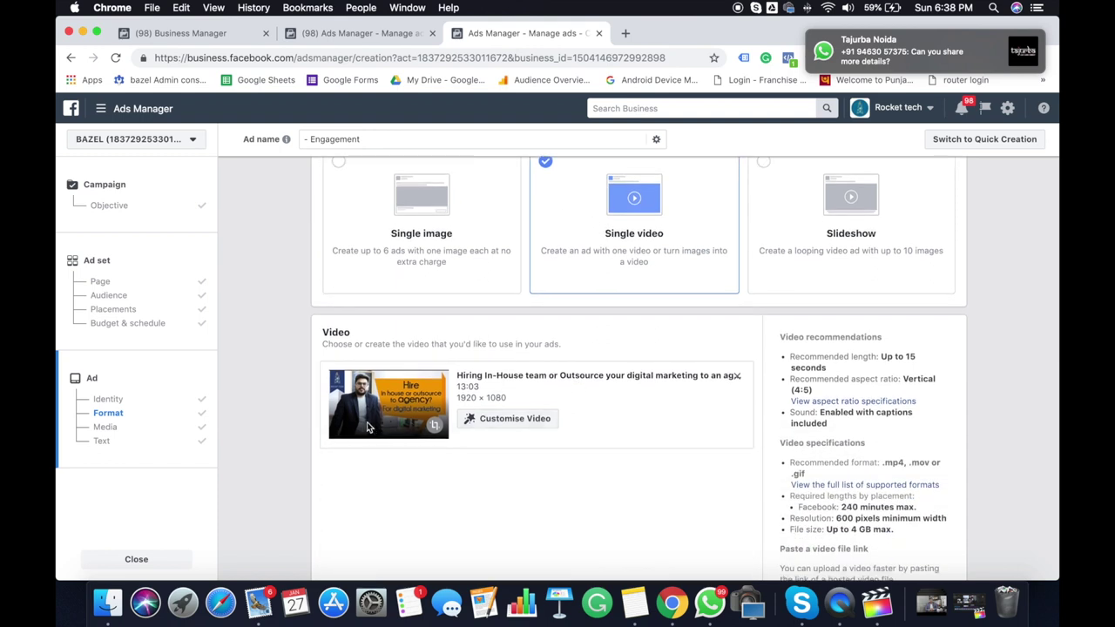
pyautogui.scroll(-8, 383, 446)
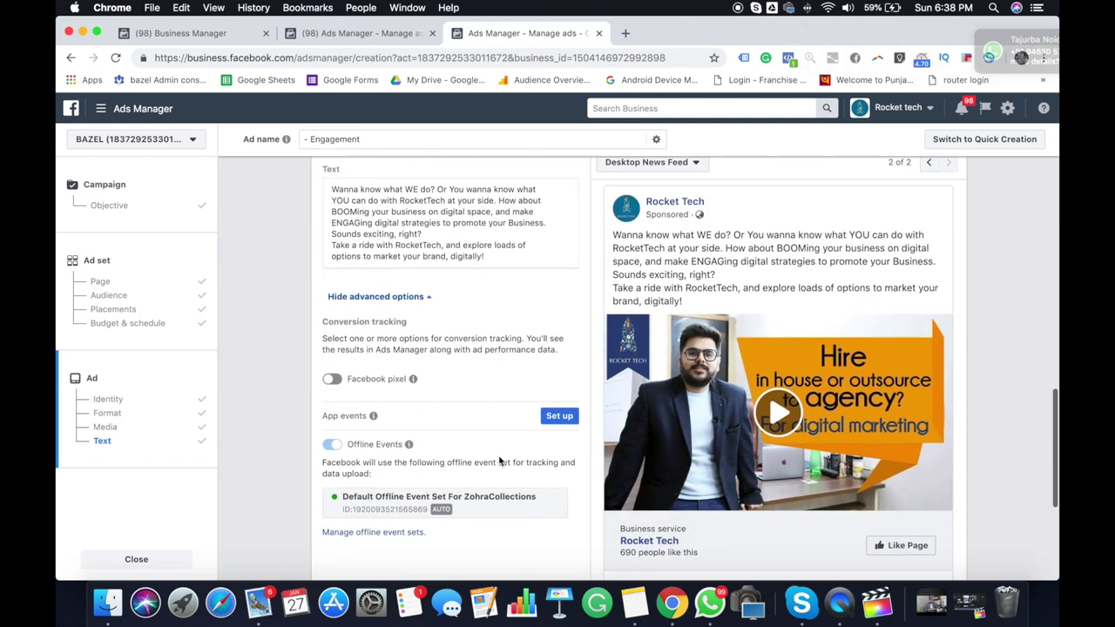
pyautogui.scroll(1, 436, 244)
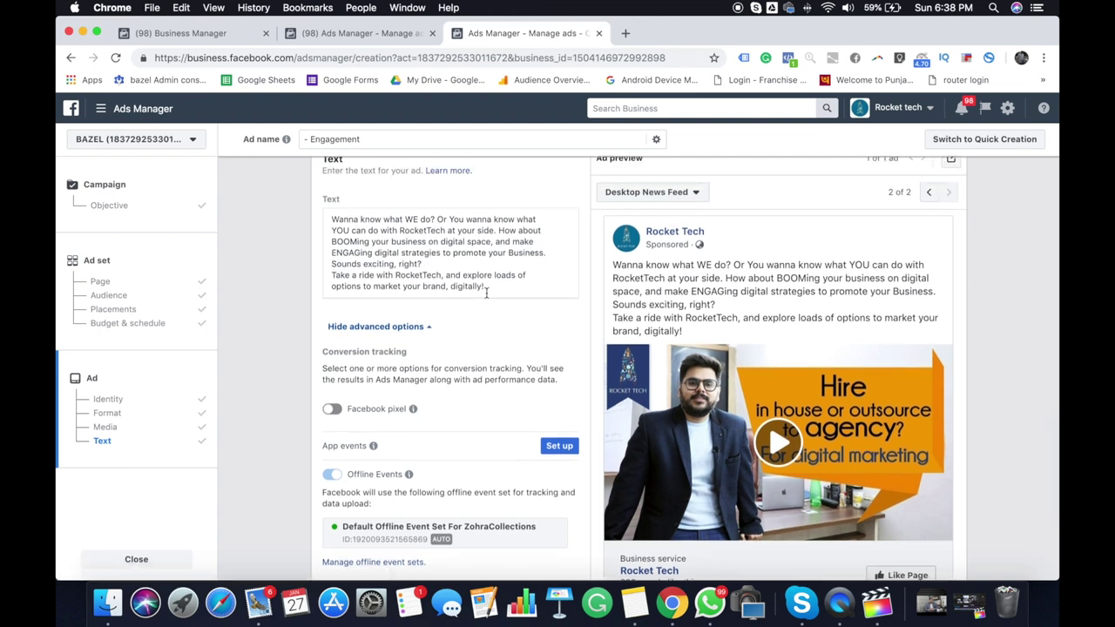
pyautogui.scroll(-3, 522, 343)
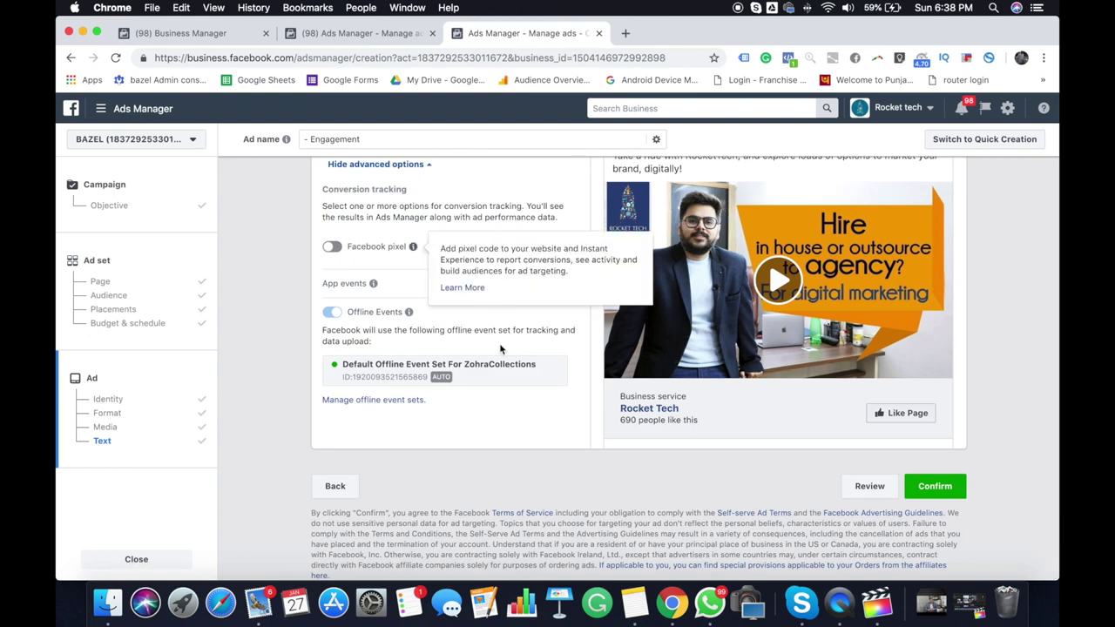
pyautogui.click(942, 484)
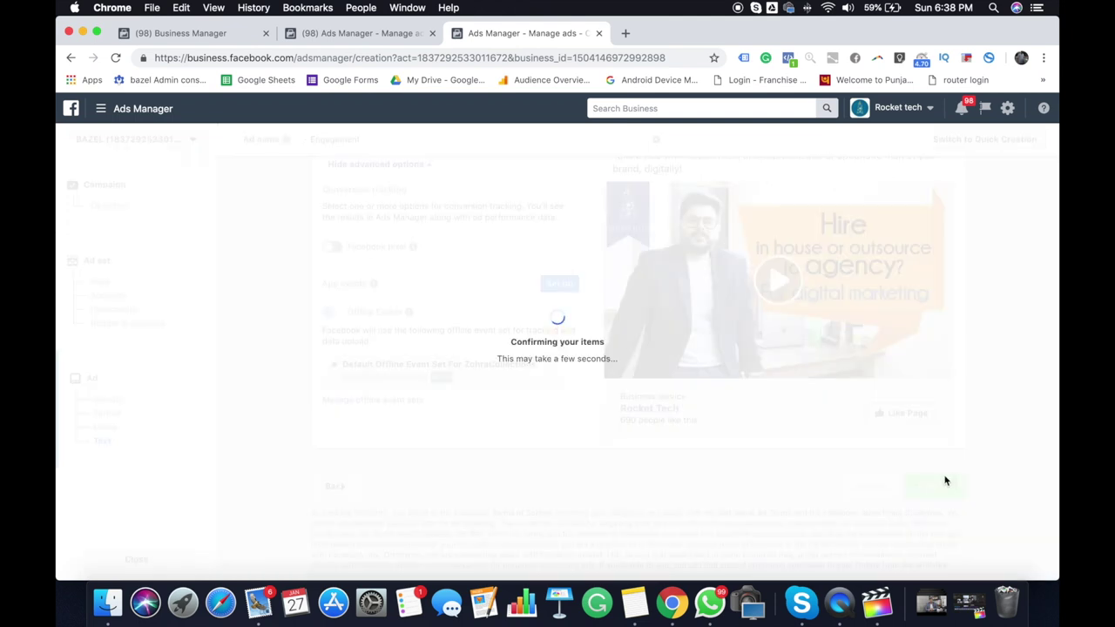